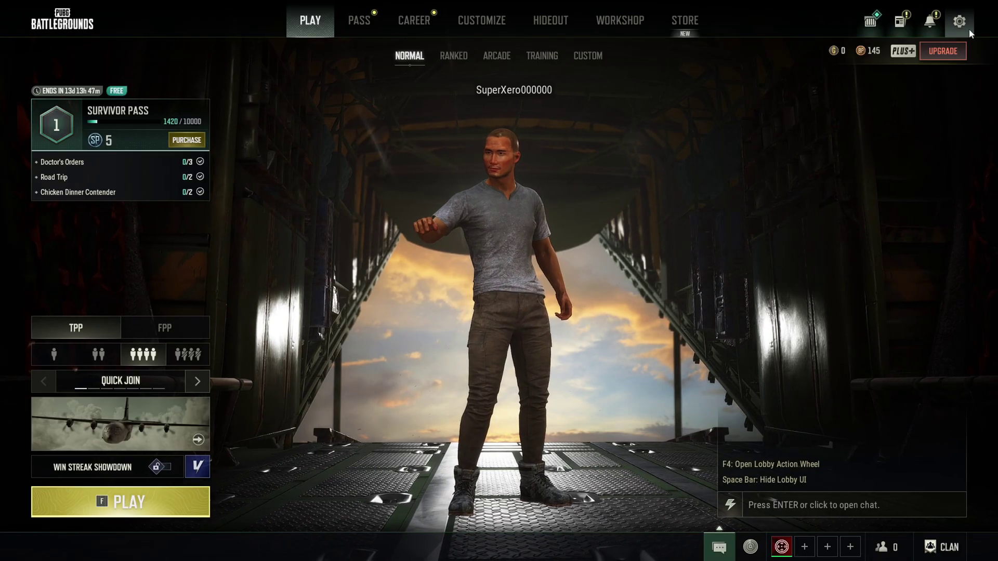
Apply a 1680 * 1050 resolution in the PUBG settings
click(962, 21)
click(271, 259)
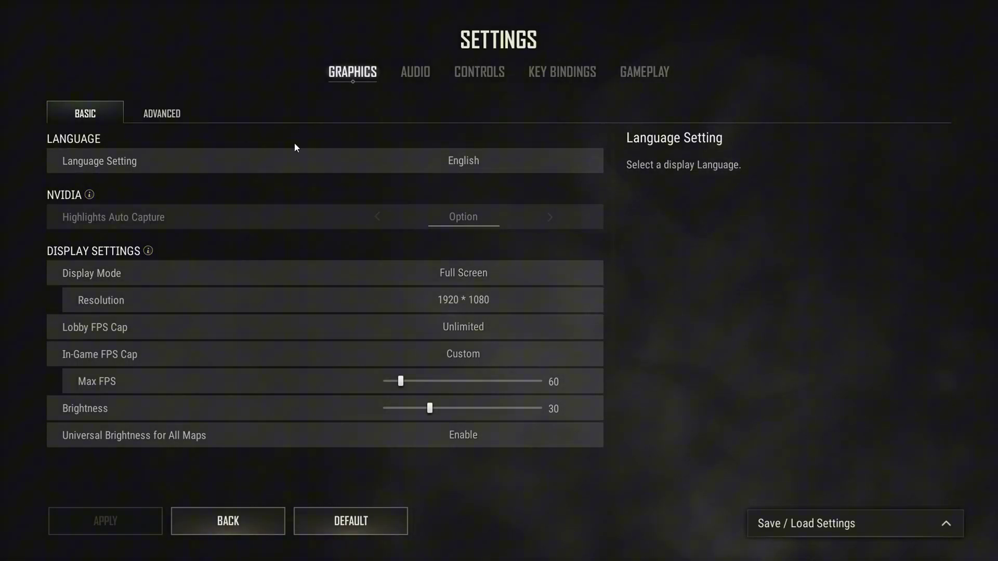
mouse_move(148, 251)
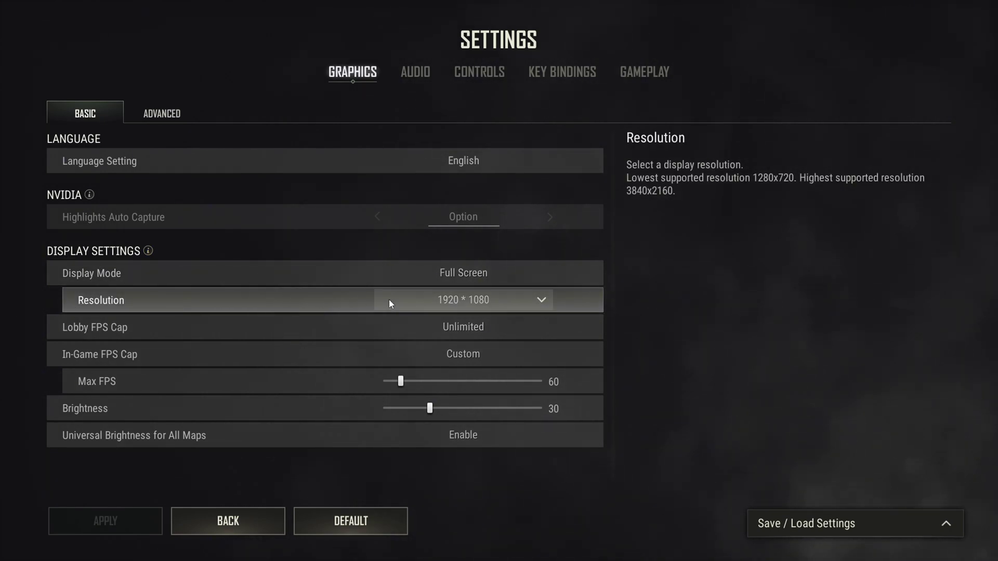
click(460, 300)
click(467, 412)
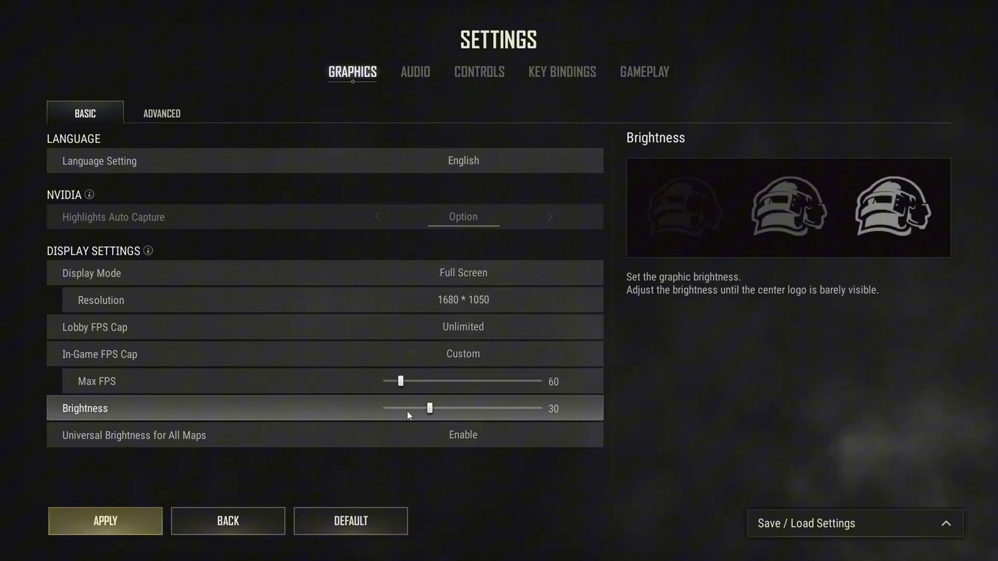
click(112, 522)
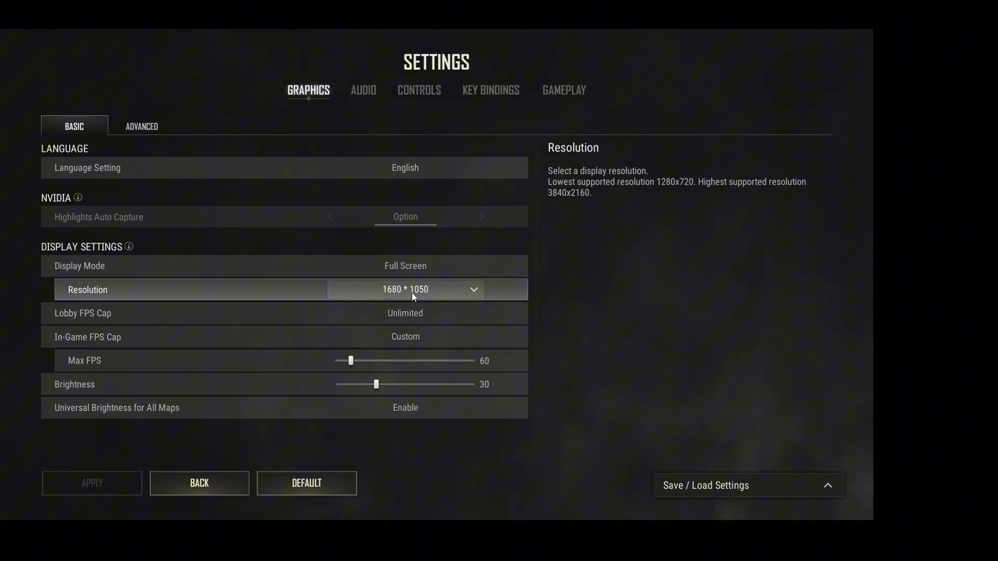
Switch the resolution back to 1920 * 1080, apply it, and return to the lobby
click(412, 293)
click(399, 395)
click(92, 483)
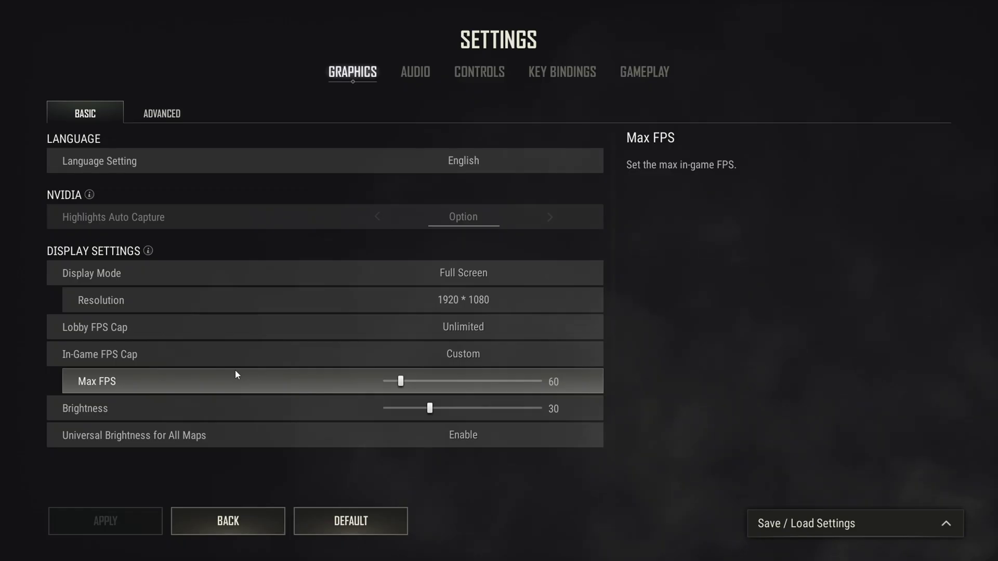
key(Escape)
key(Escape)
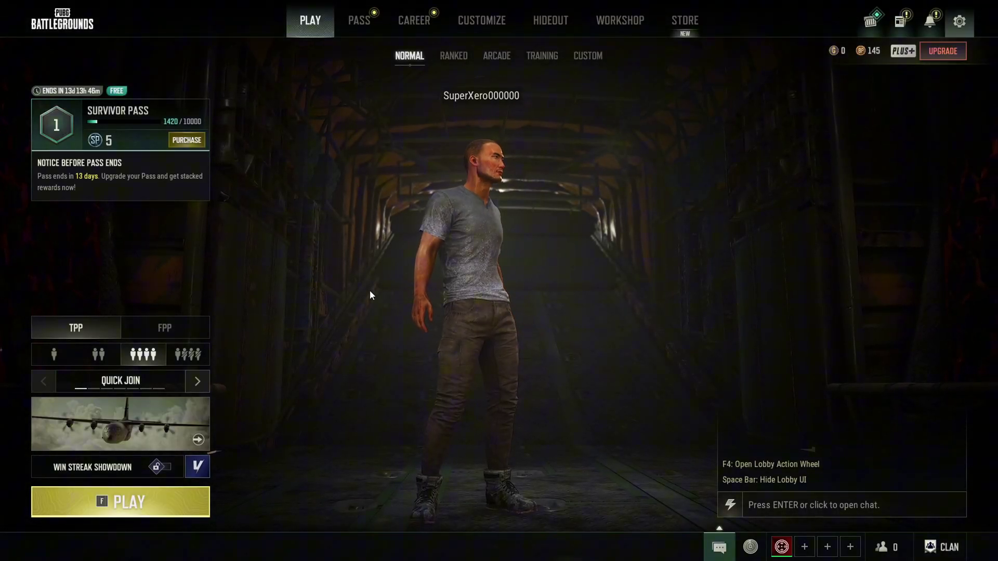
From the desktop, search for Dxdiag and launch the DirectX Diagnostic Tool
key(super+d)
click(408, 548)
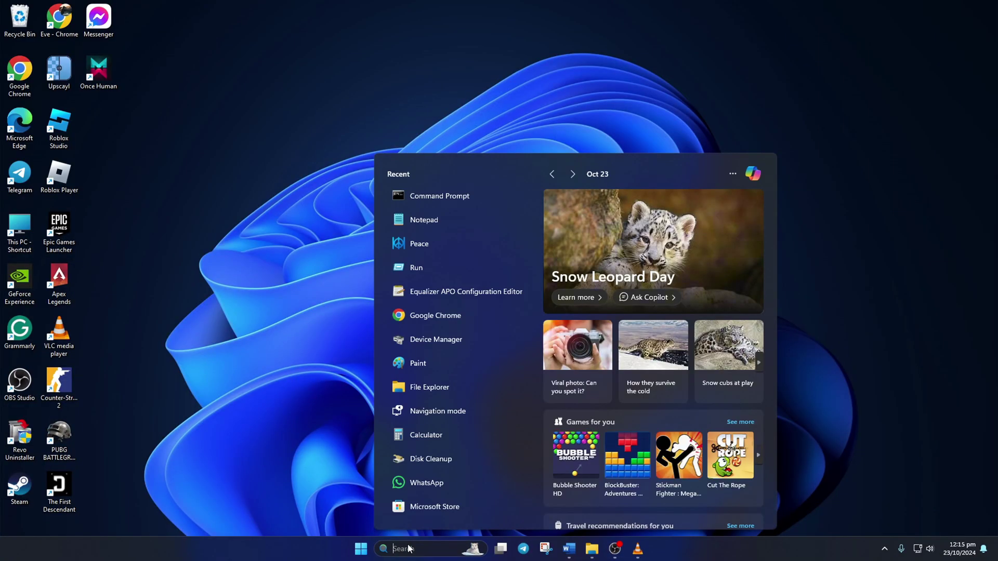
text(Dxdiag)
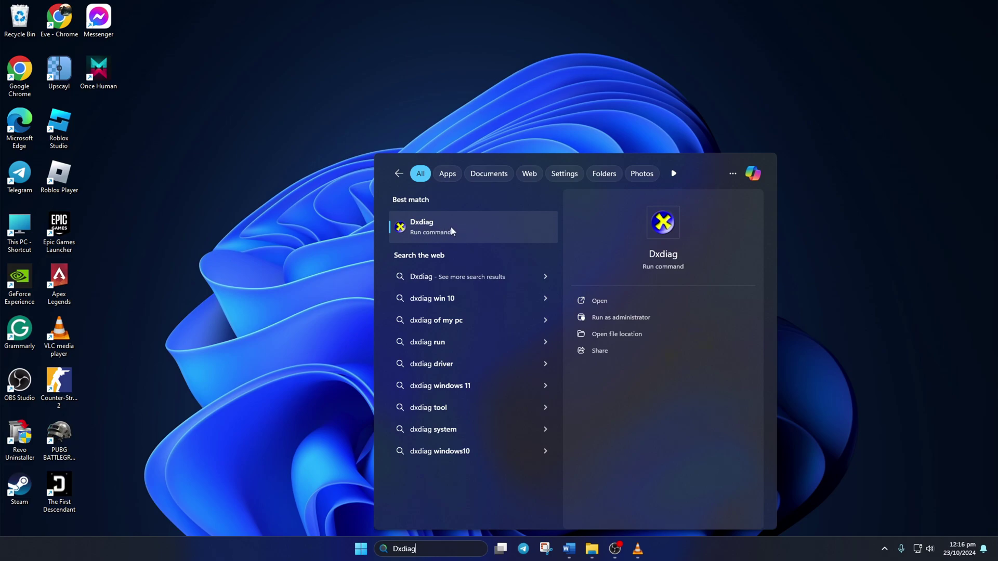
click(451, 227)
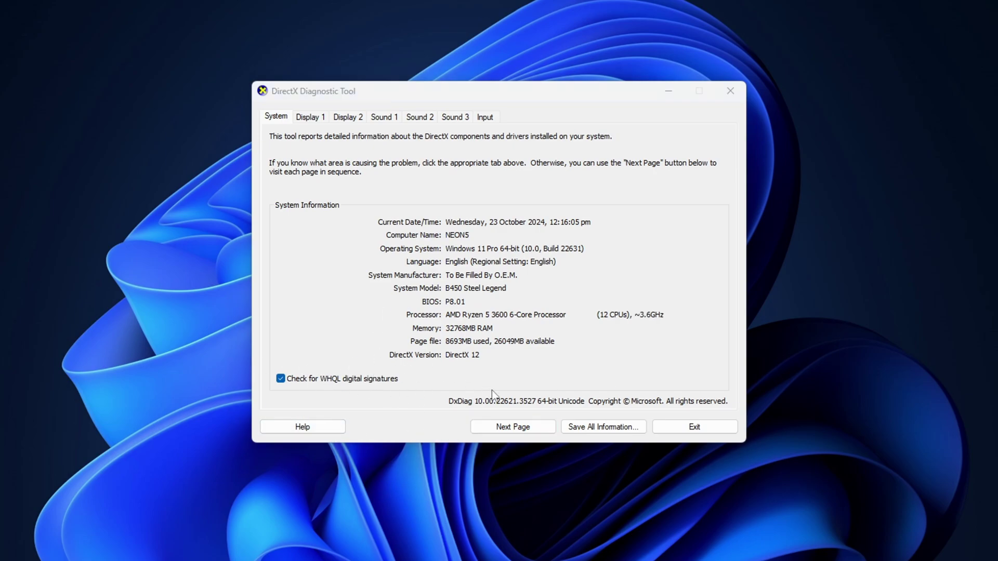
Page through every diagnostics tab to Input, then exit the tool
click(519, 427)
click(519, 427)
click(515, 426)
click(504, 427)
click(504, 426)
click(504, 427)
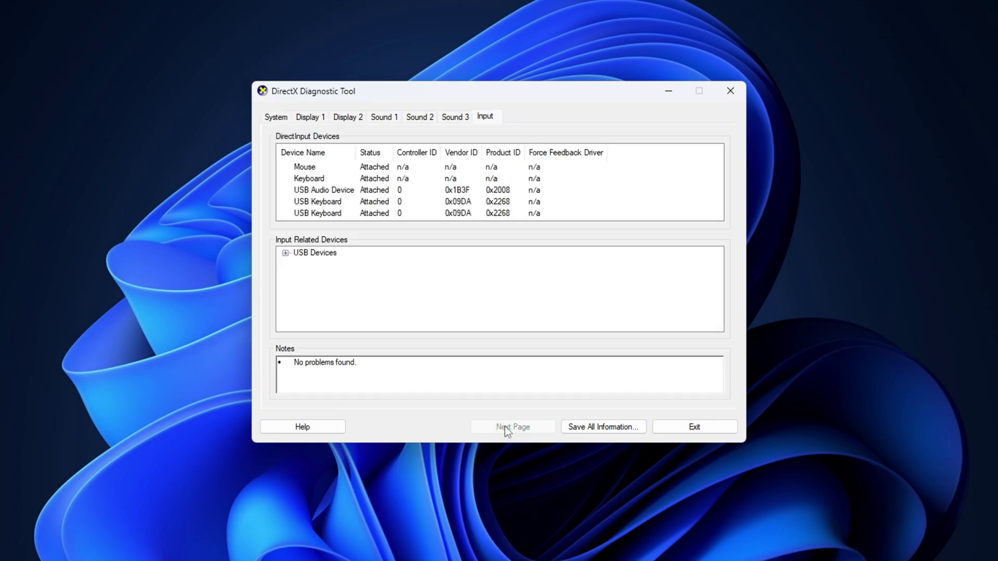
click(714, 428)
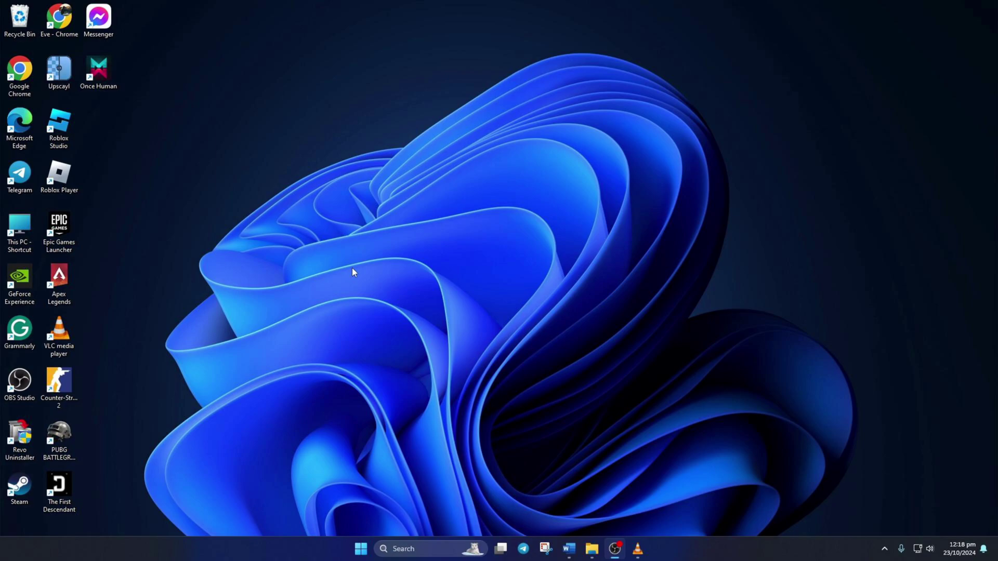
Run a Windows Update check in Settings, confirming the PC is up to date
click(360, 549)
click(383, 247)
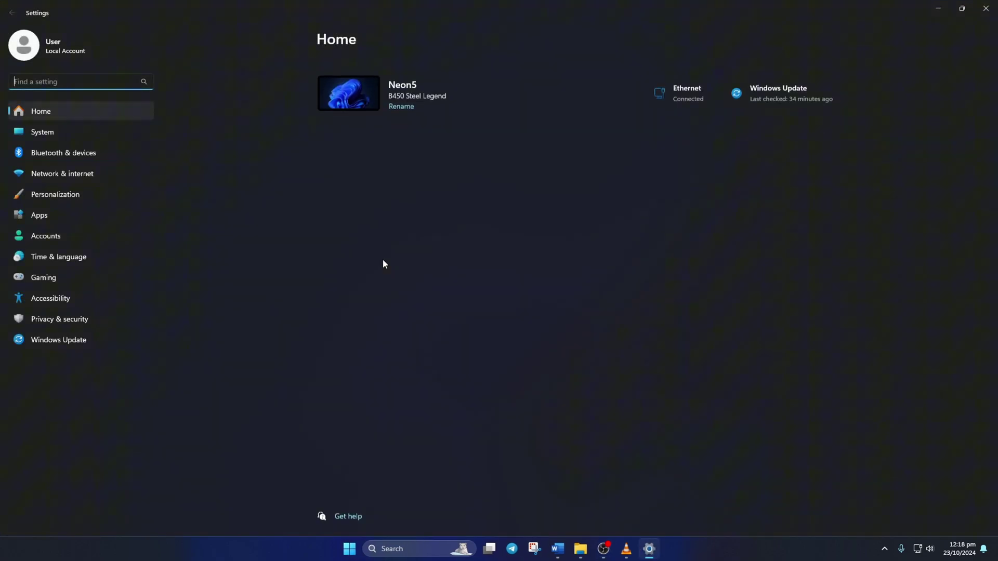
click(85, 338)
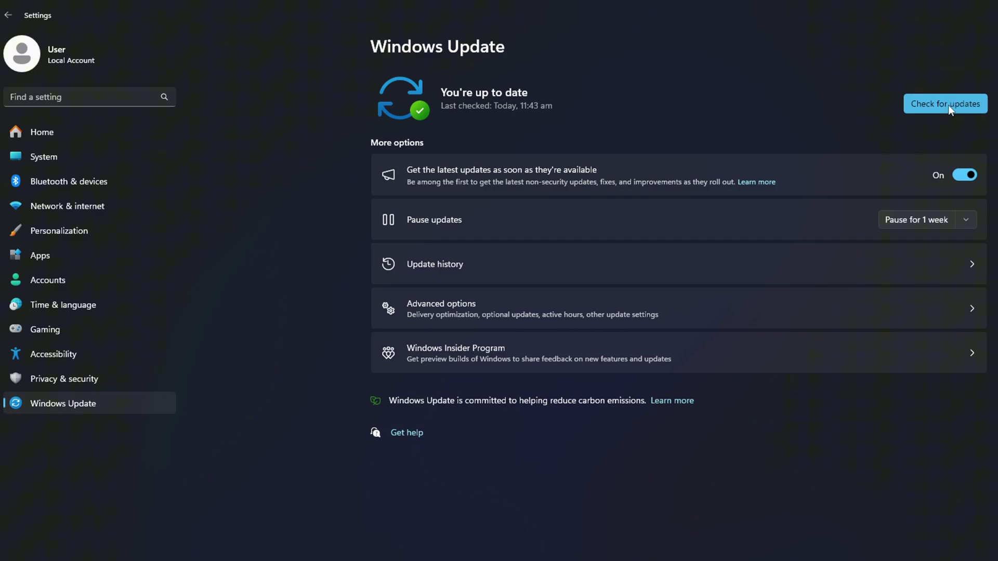
click(947, 103)
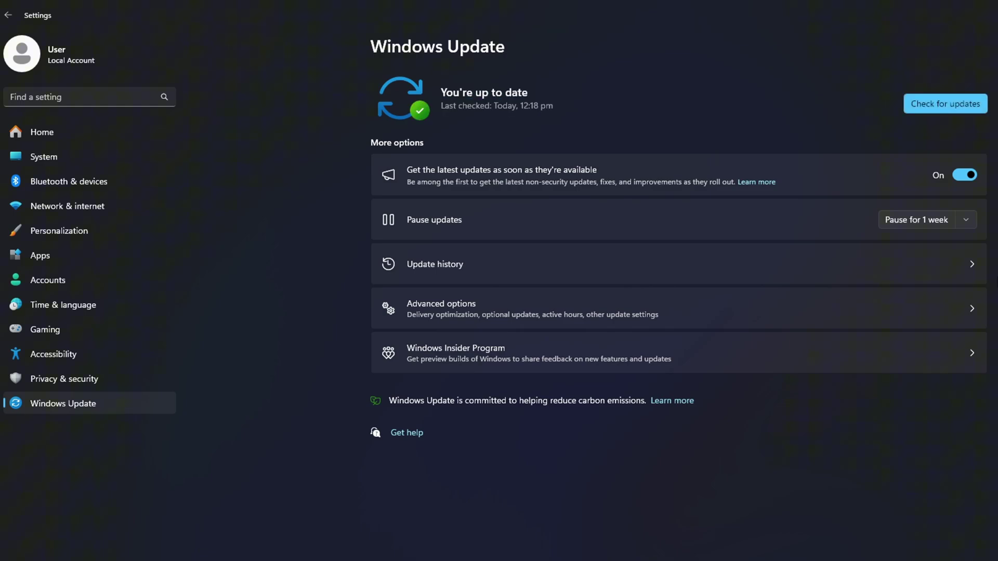
Search for 'device manager', launch it, and maximize its window
click(423, 547)
text(device manager)
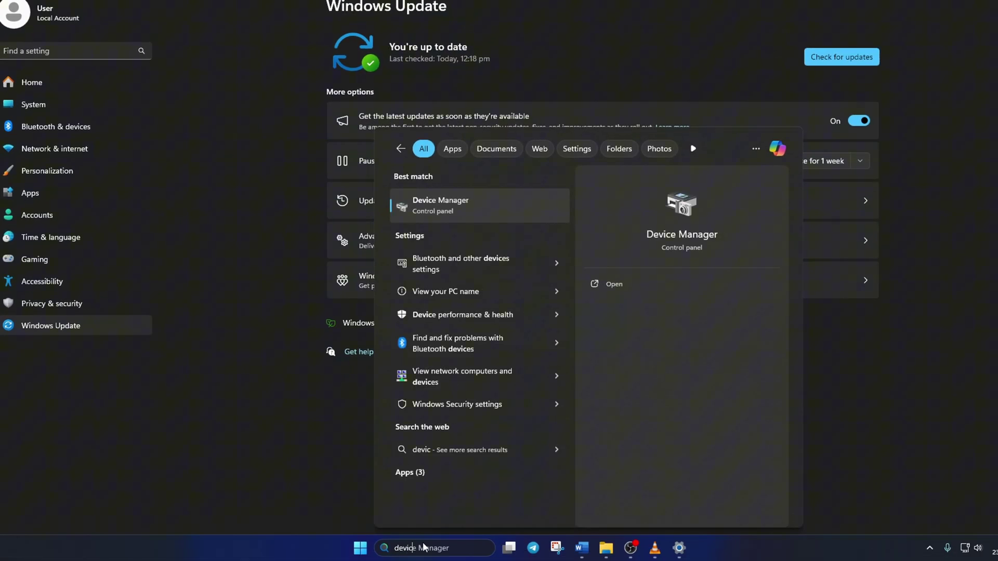
click(457, 208)
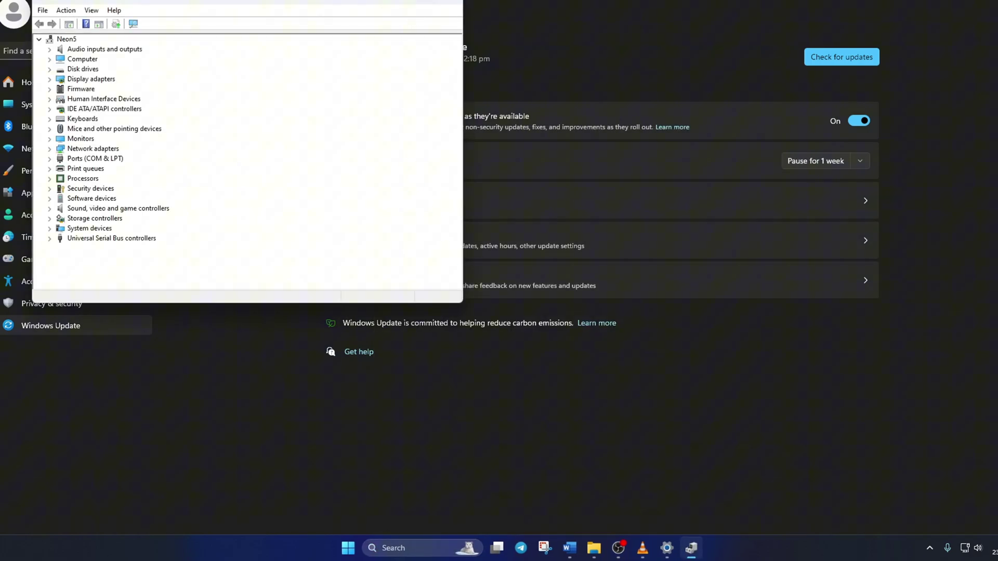
double_click(422, 2)
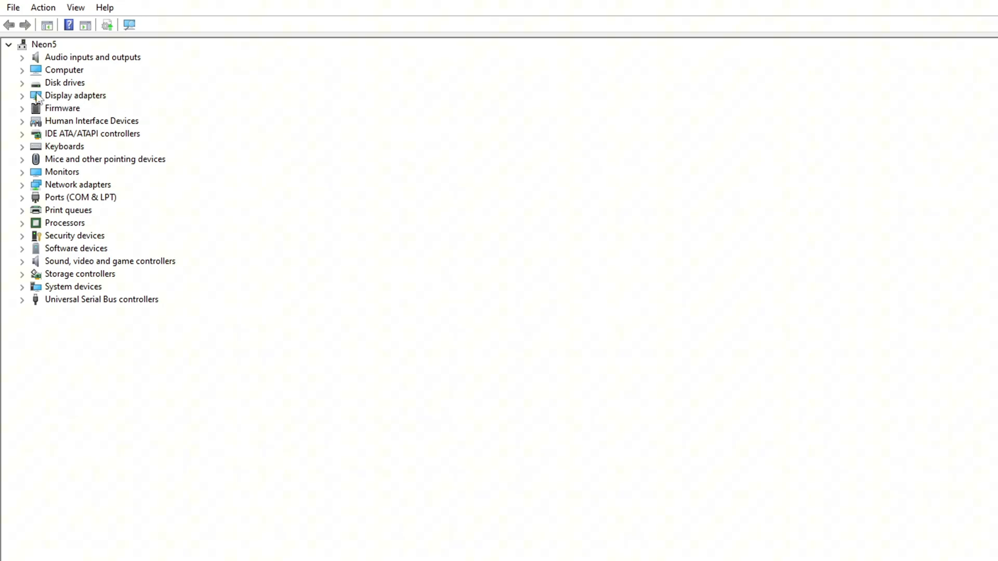
Automatically search for a GTX 1660 SUPER driver update; the best driver is already installed
click(22, 96)
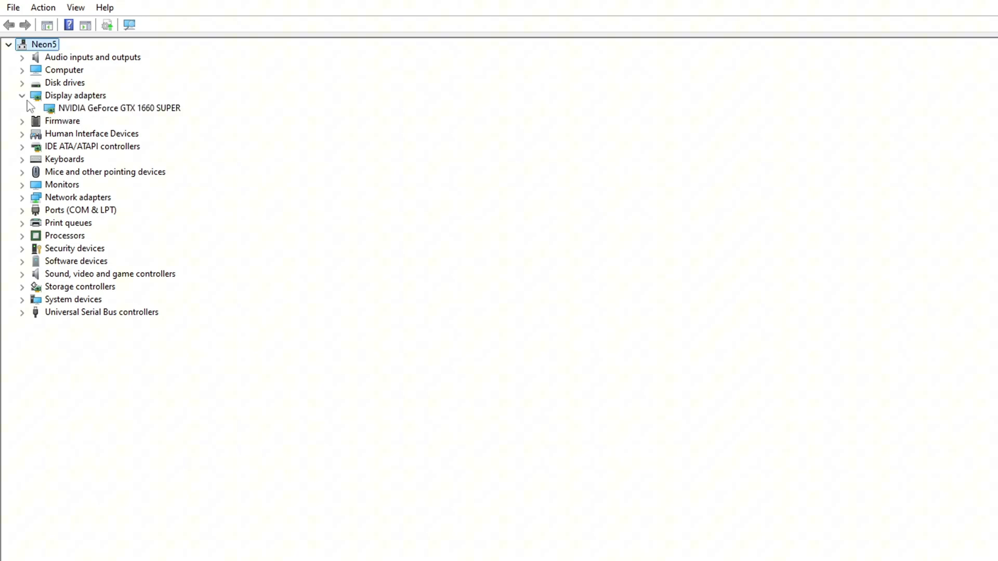
click(117, 110)
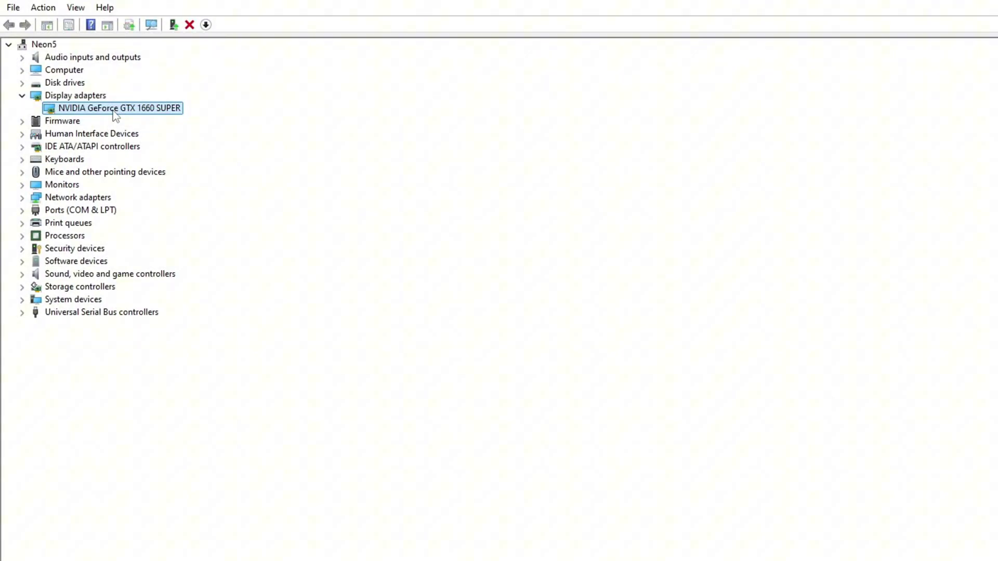
right_click(115, 115)
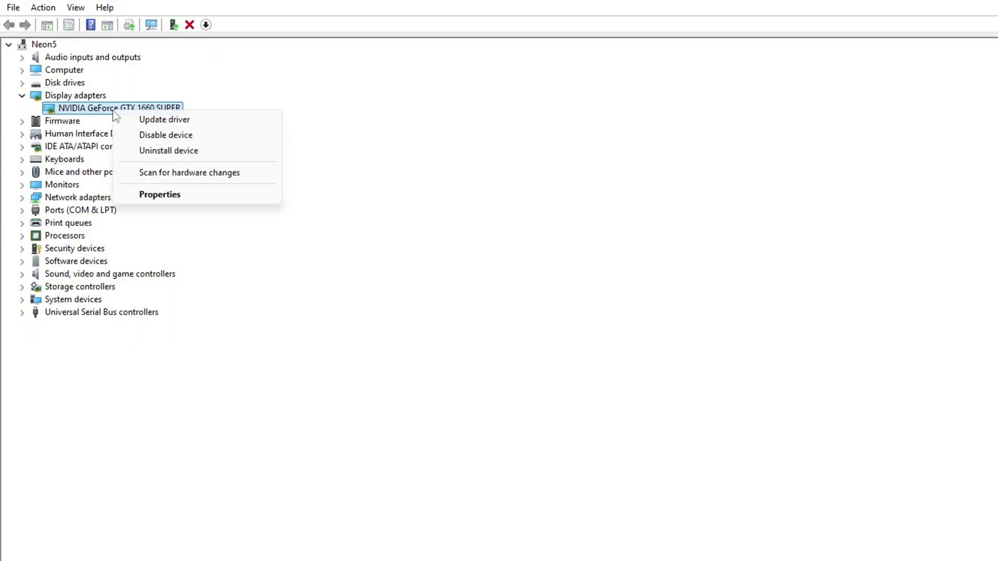
click(182, 125)
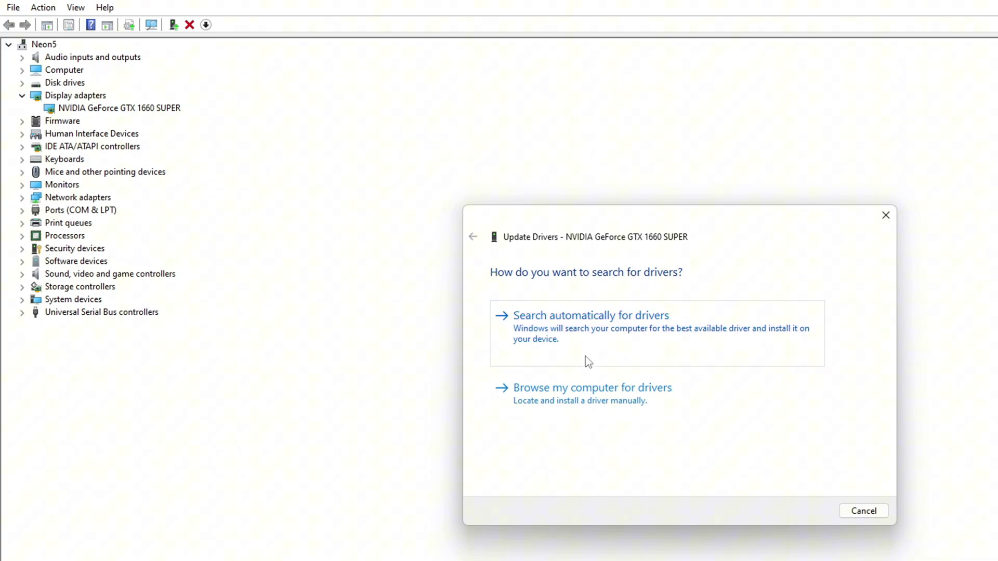
click(620, 334)
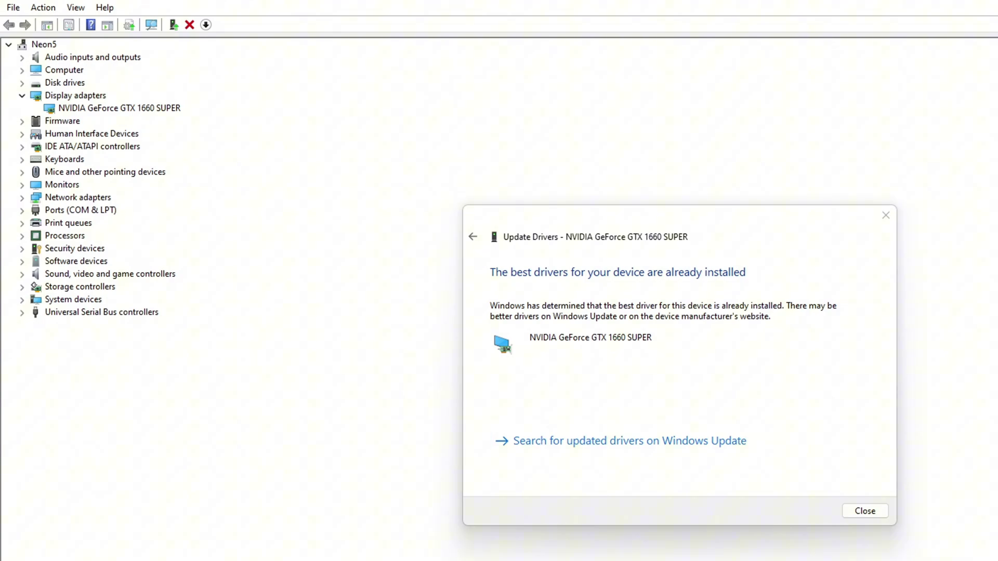
click(877, 513)
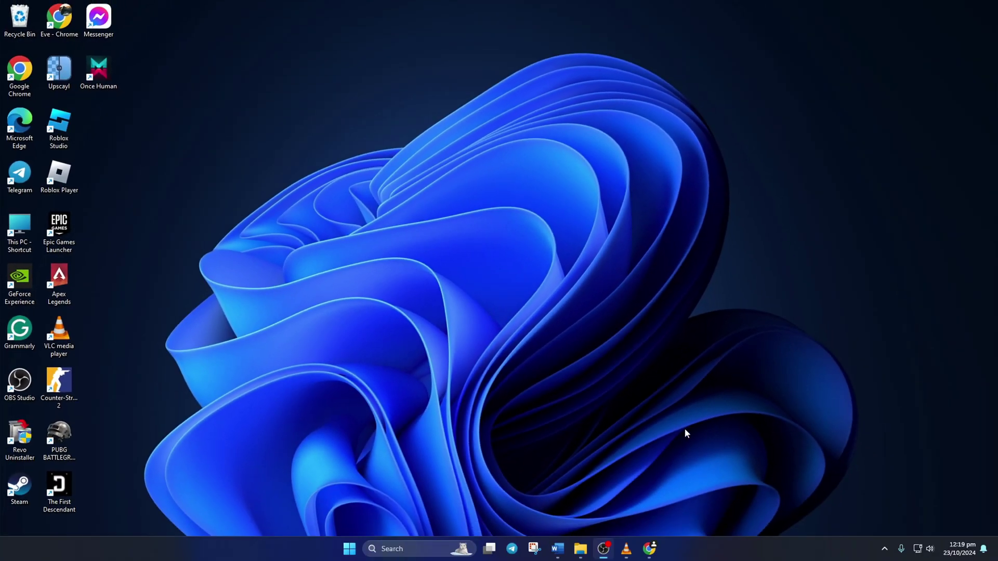
Bring back Chrome and view the AMD and NVIDIA driver download pages
click(650, 549)
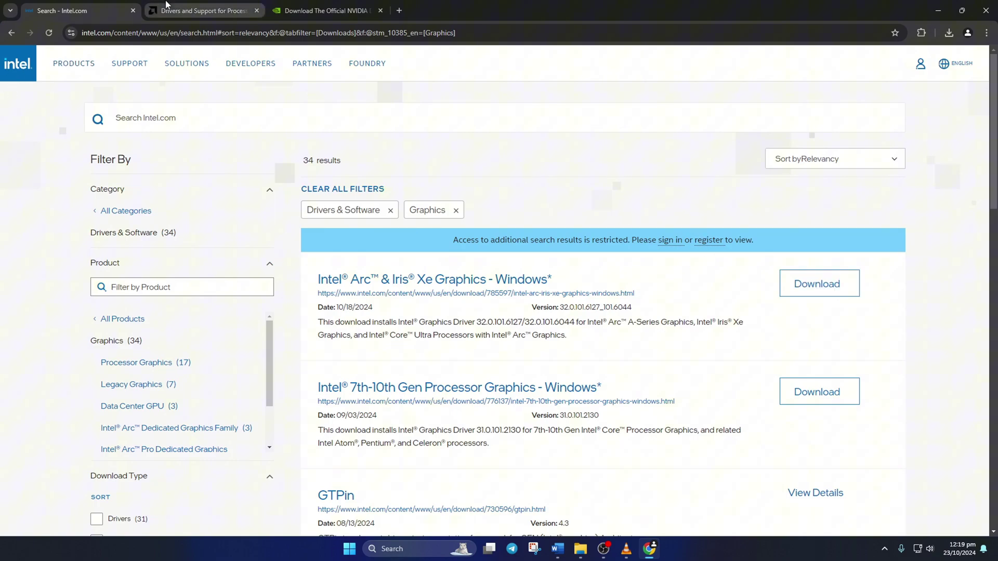
click(200, 11)
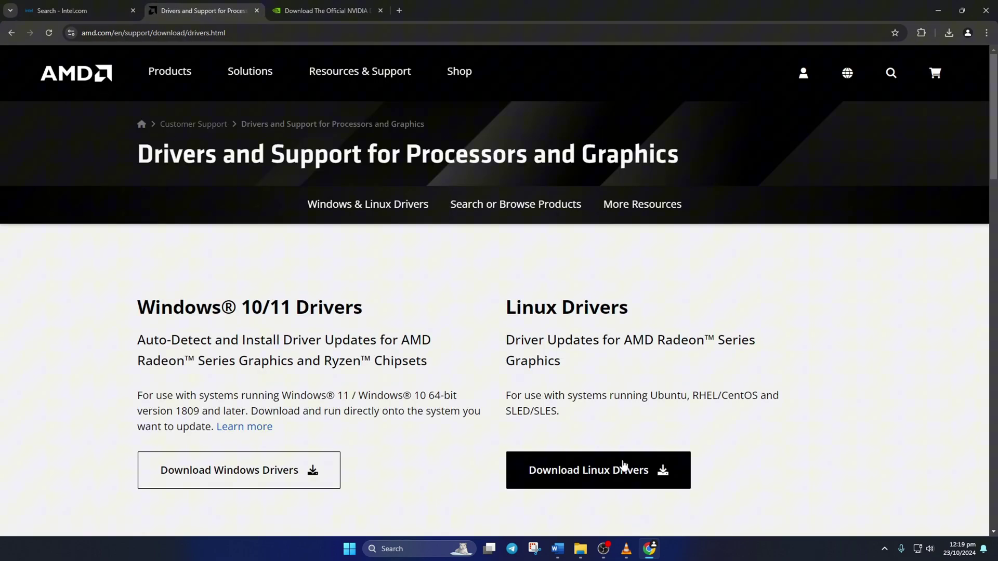
click(300, 7)
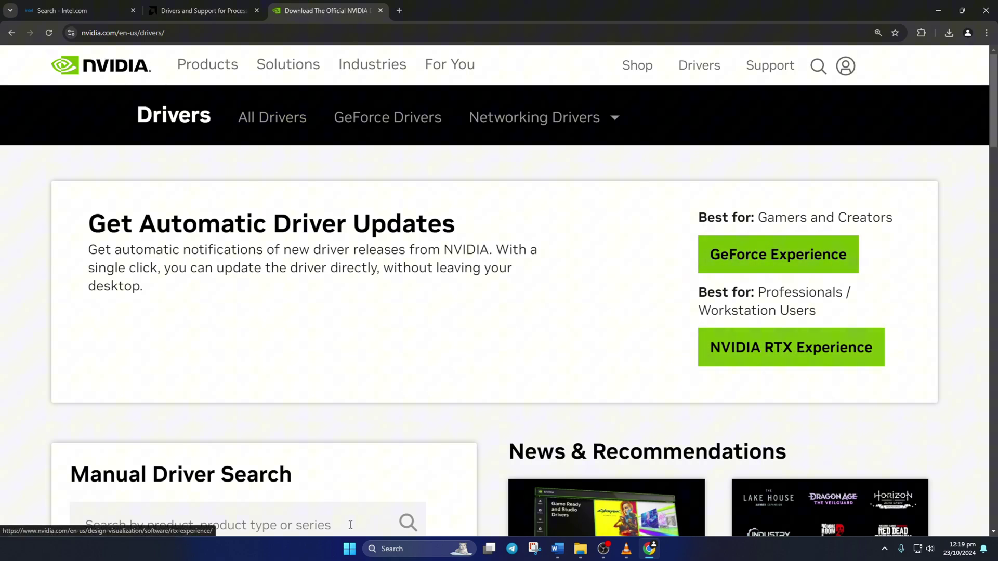
Restart the computer from the Start menu's power options
click(349, 549)
click(627, 512)
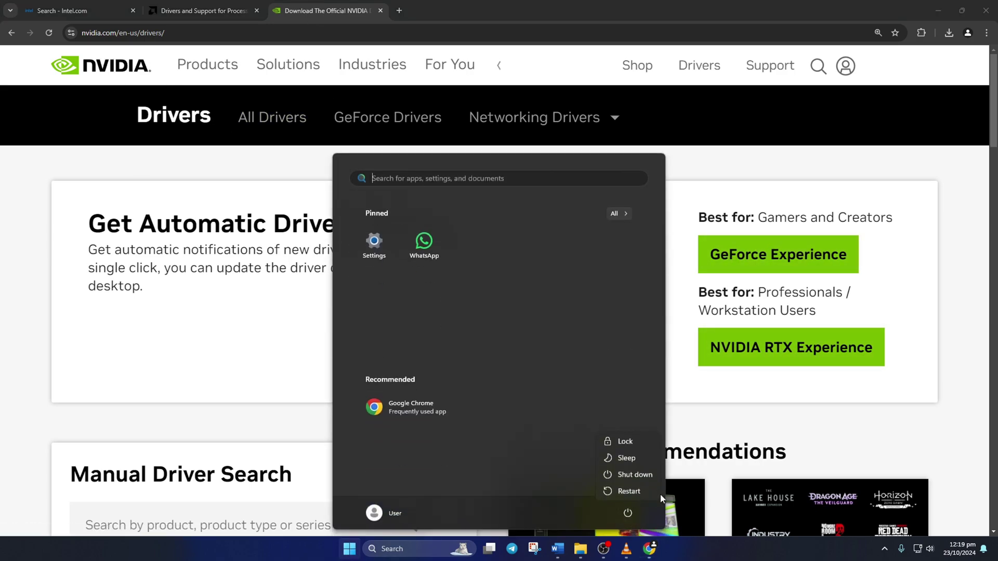
click(629, 491)
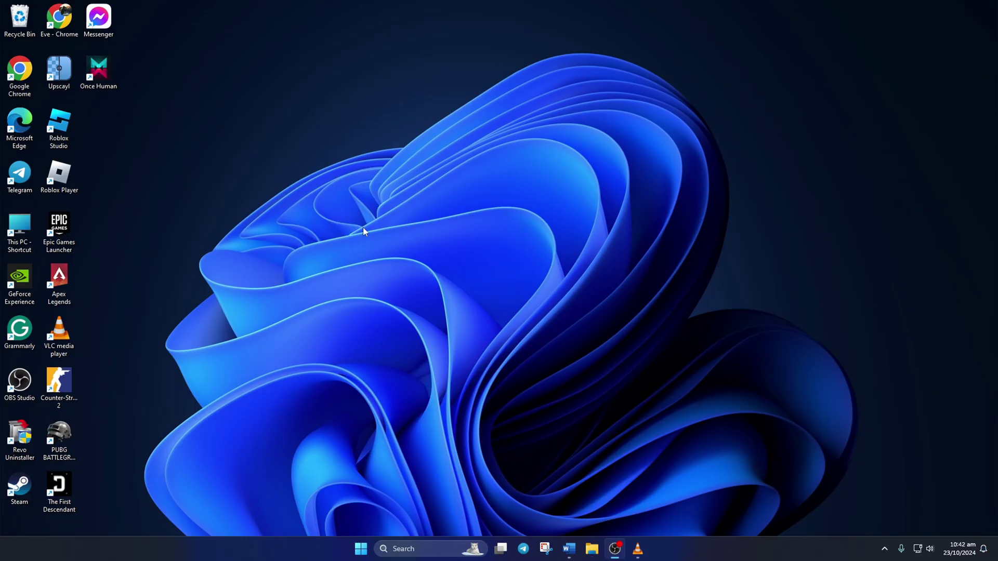
In the Steam Library, verify the integrity of PUBG: BATTLEGROUNDS game files via Properties > Installed Files
double_click(19, 486)
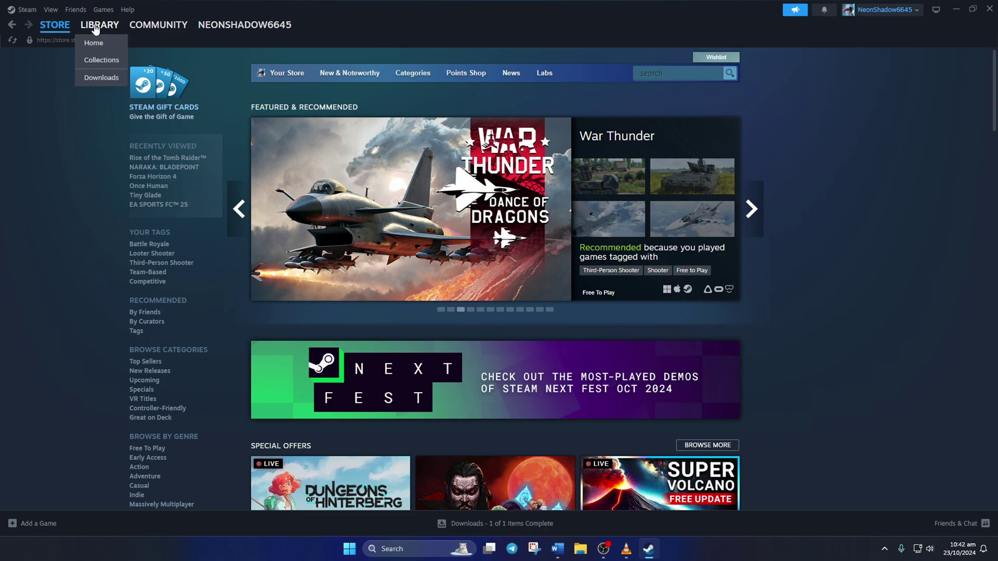
click(96, 27)
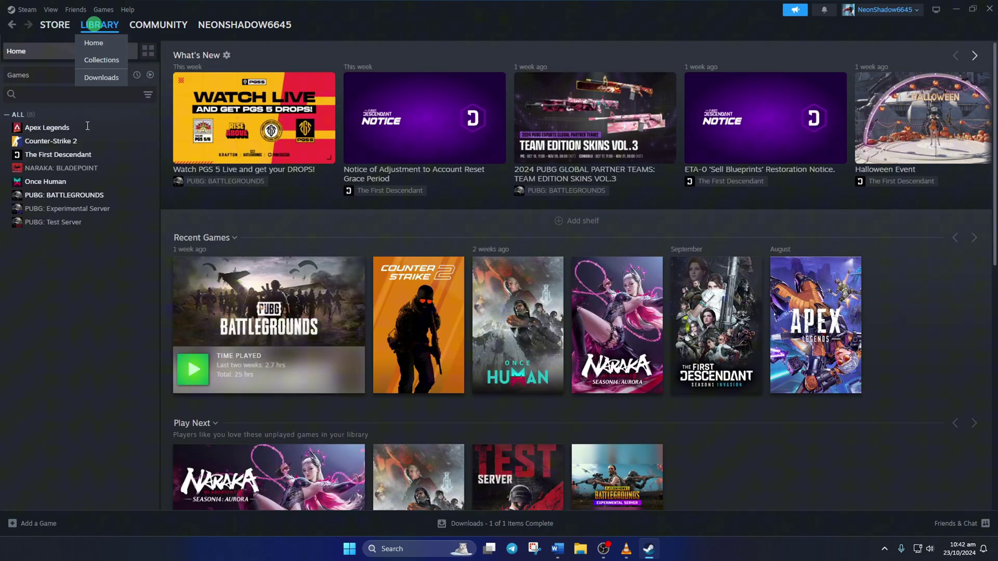
right_click(67, 201)
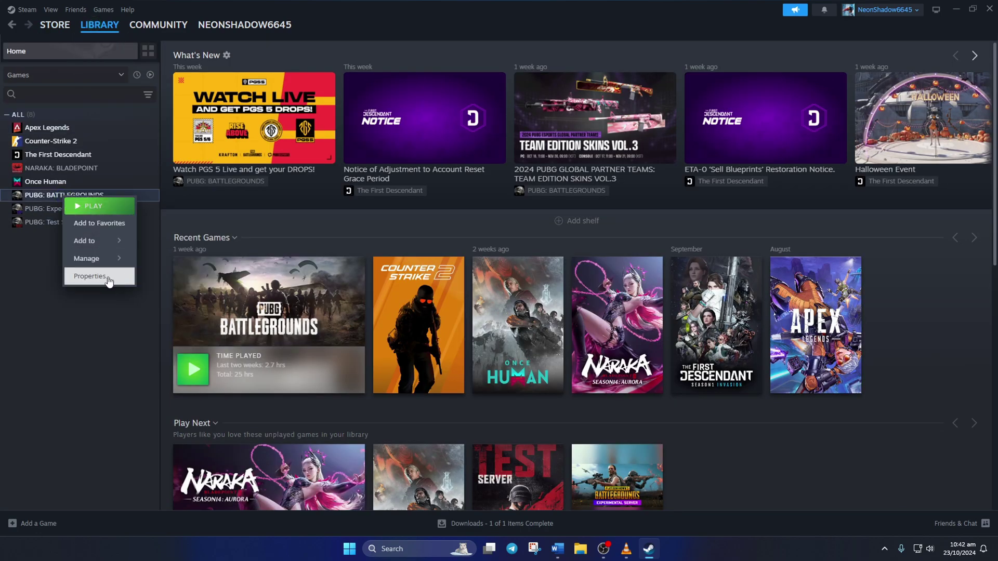
click(91, 276)
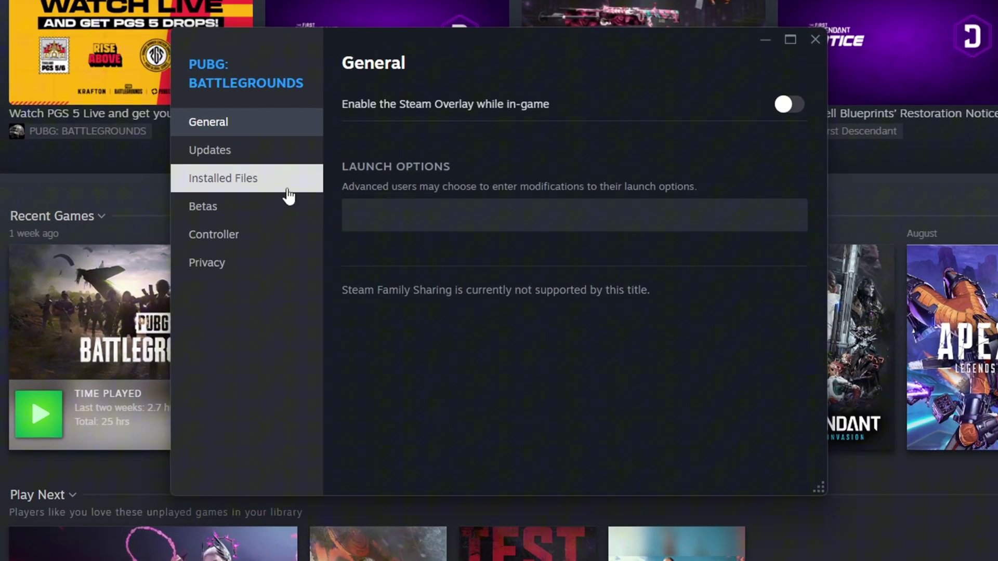
click(245, 187)
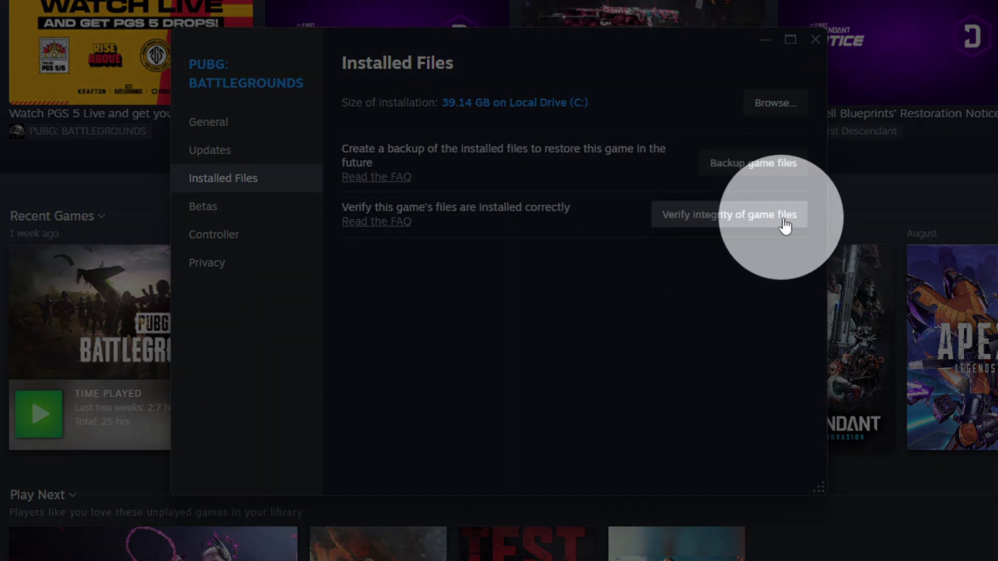
click(746, 225)
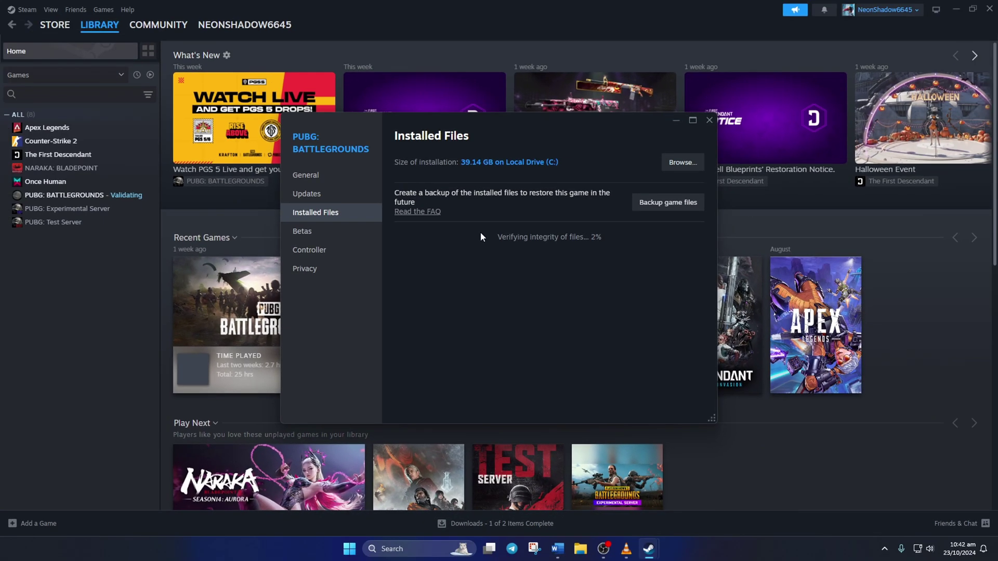
click(123, 195)
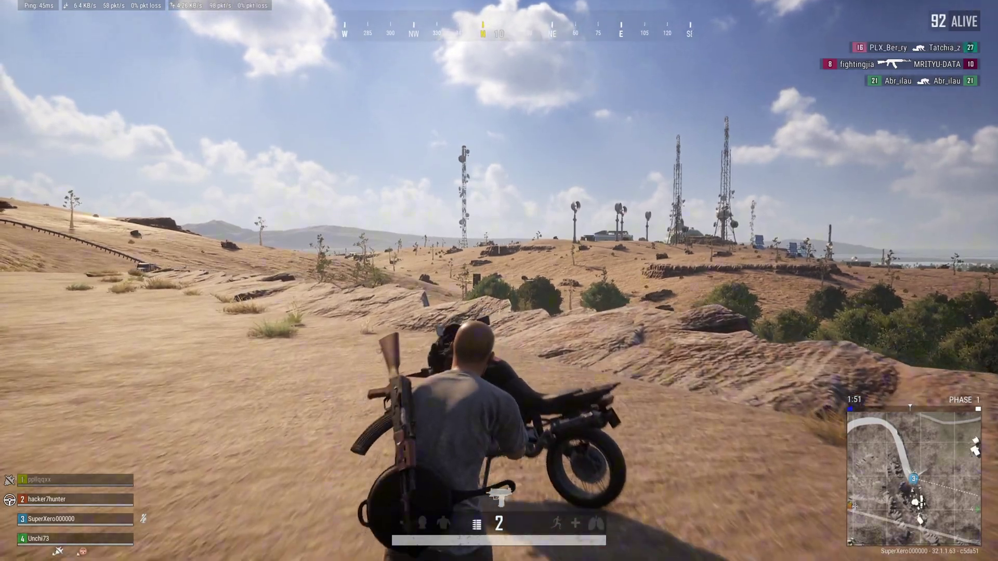
Mount the motorbike with F, ride forward with W, then dismount with F
key(f)
key(w)
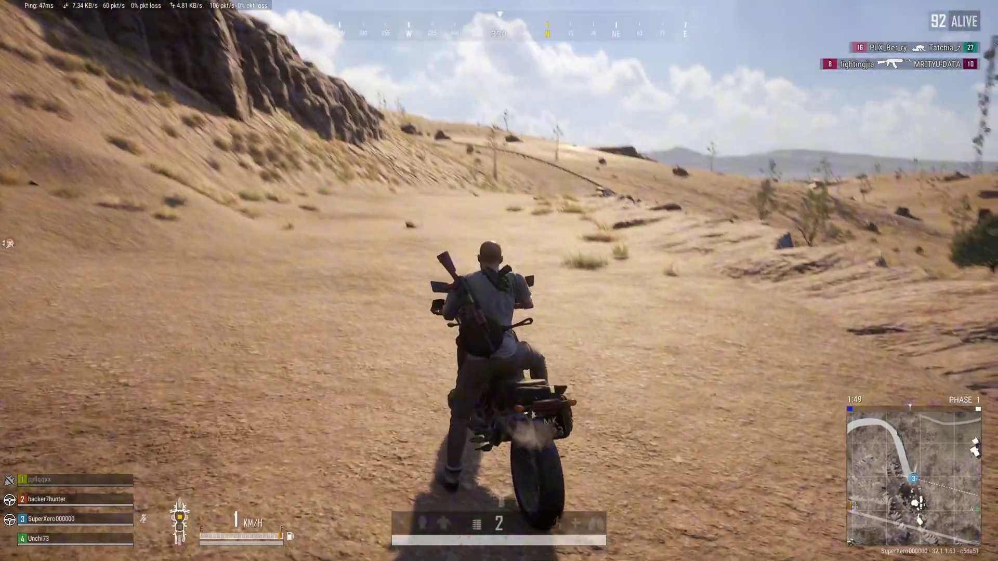
key(f)
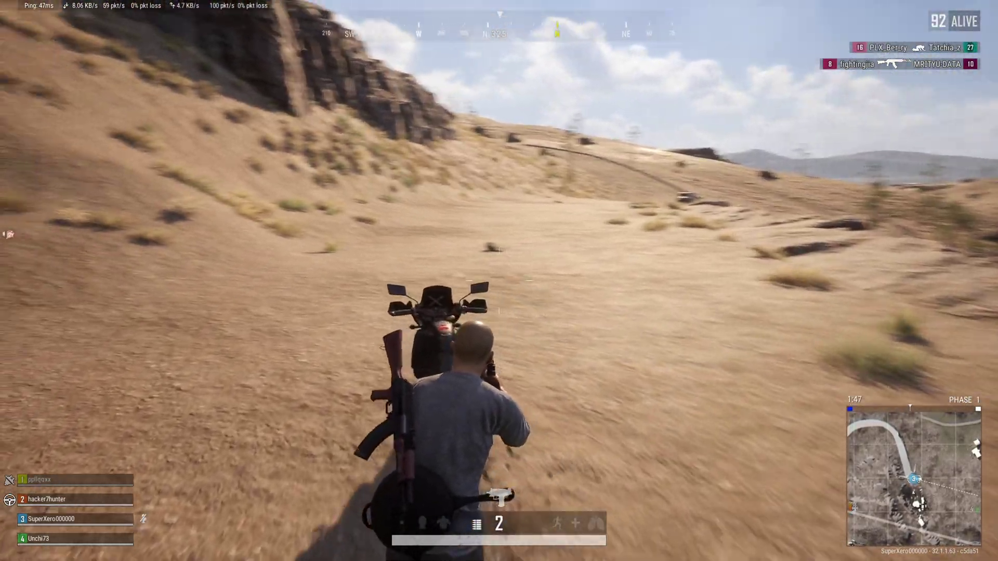